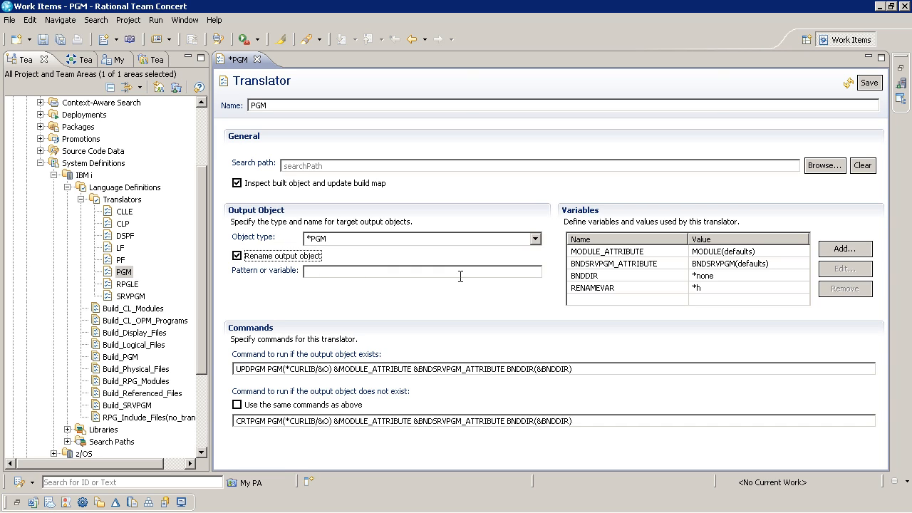
- Try abc* as the rename pattern for the PGM translator's output object
click(524, 276)
mouse_move(546, 271)
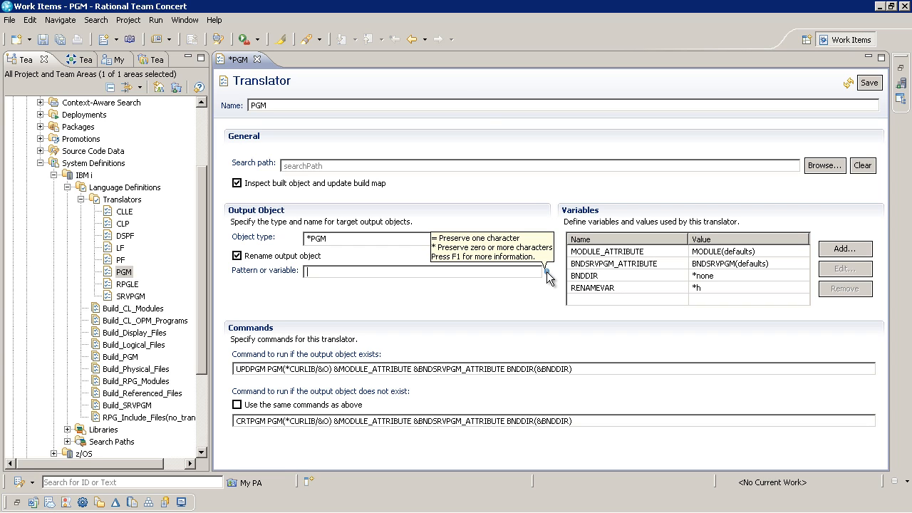
text(abc)
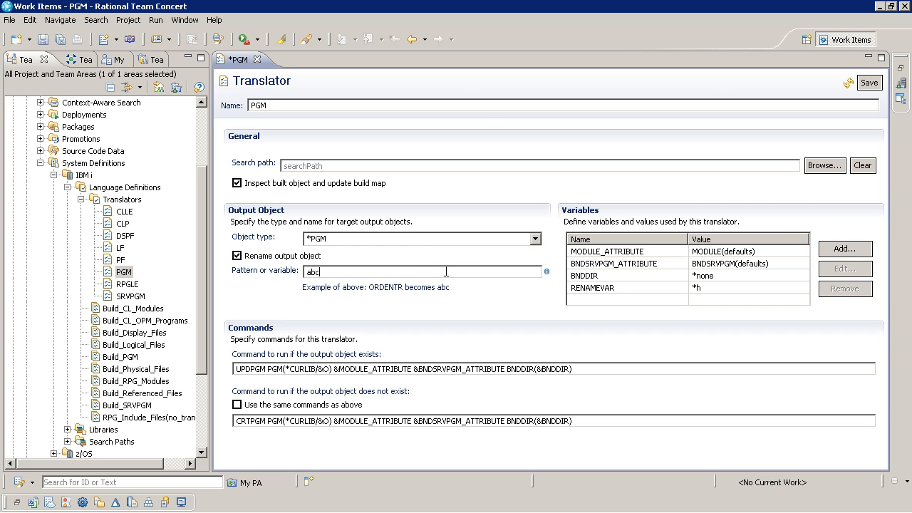
text(*)
- Replace the output object's rename pattern with the variable &Renamevar and select the RENAMEVAR entry among the translator variables
double_click(356, 272)
text(&Renamevar)
click(641, 290)
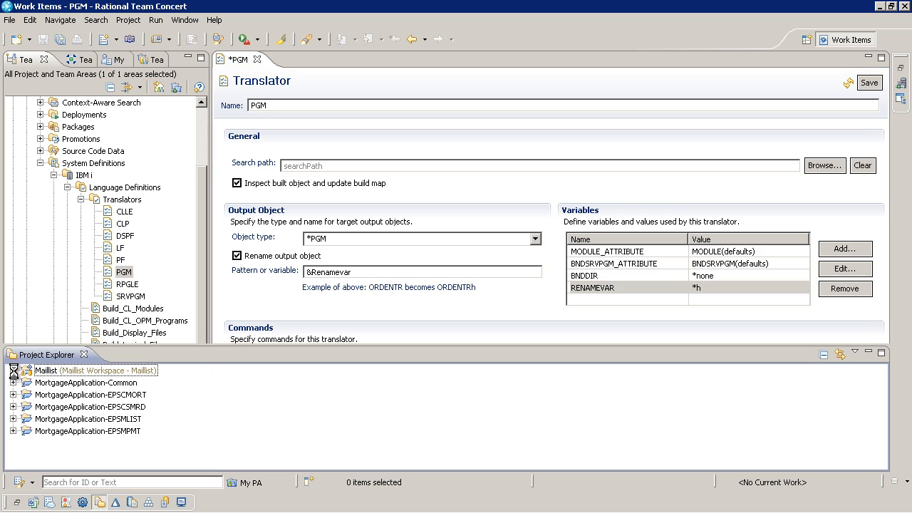
- Check the file-level RENAMEVAR variable in the Enterprise Extensions properties of QLNKSRC's MAILLIST.PGMSRC, leaving them unchanged
click(100, 503)
click(27, 431)
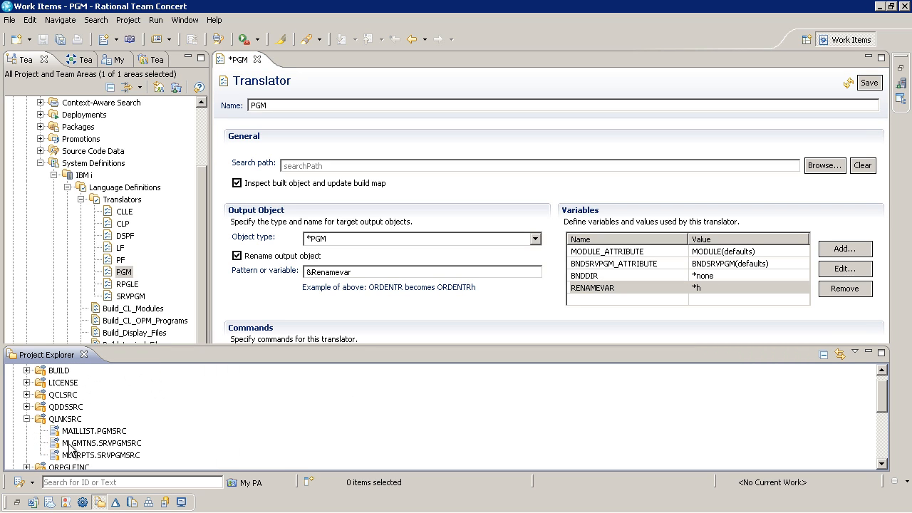
right_click(125, 433)
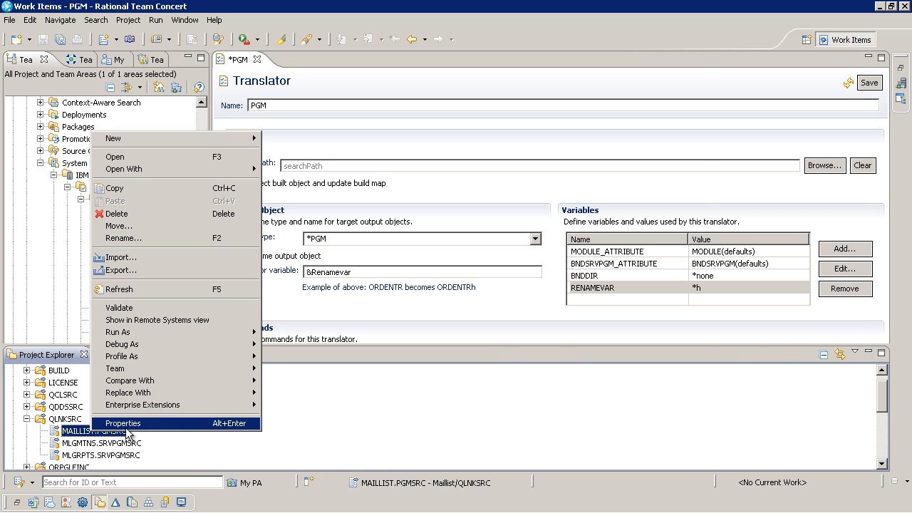
click(127, 424)
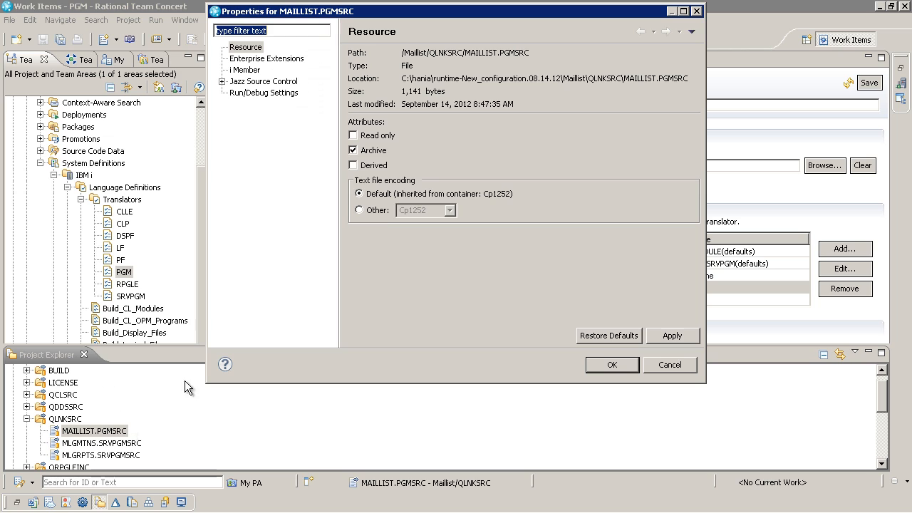
click(285, 60)
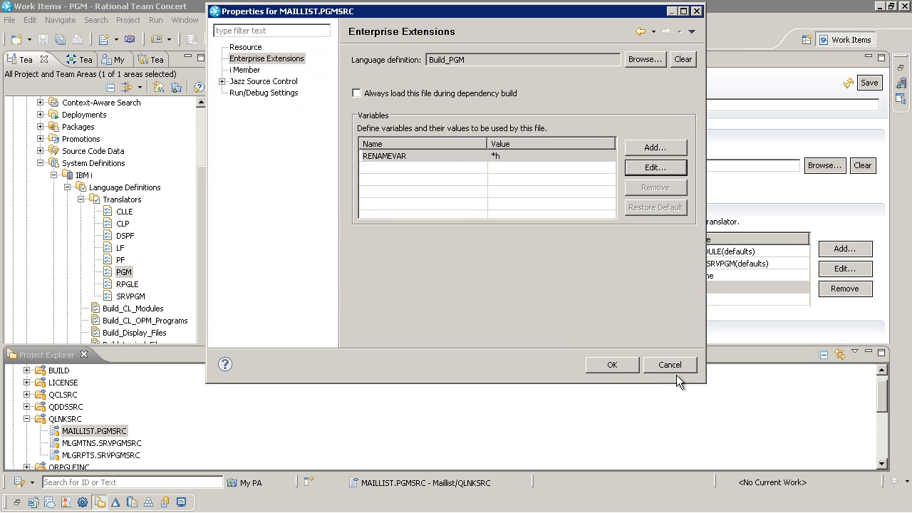
click(670, 366)
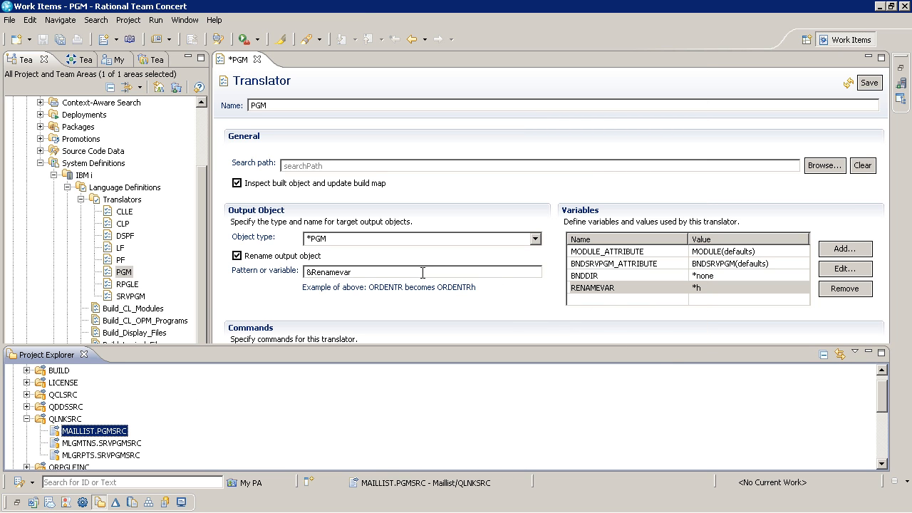
- Save the PGM translator and submit a build request for the IBM i 9.14 build
click(423, 271)
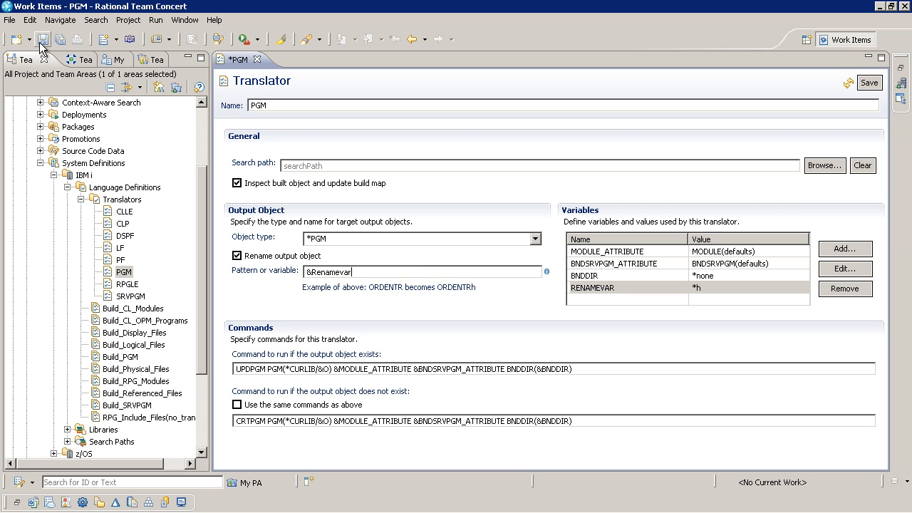
click(43, 39)
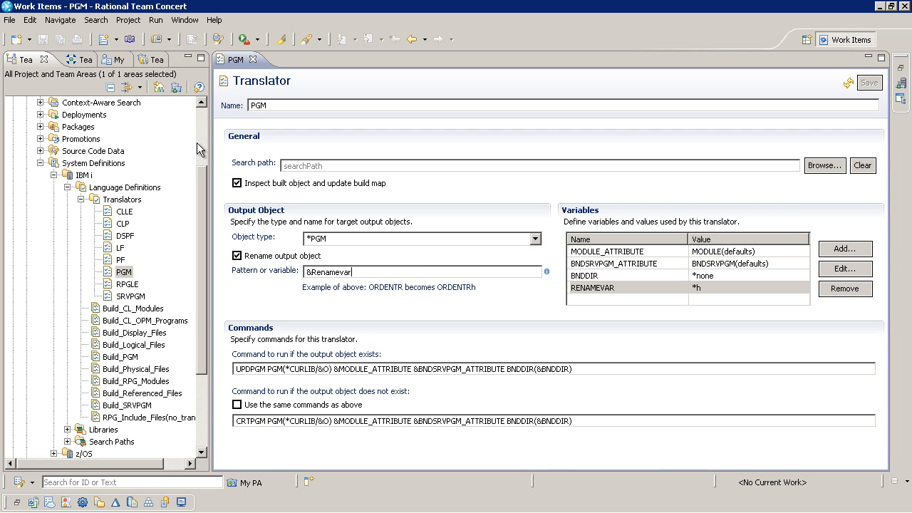
scroll(198, 141, up, 3)
right_click(100, 153)
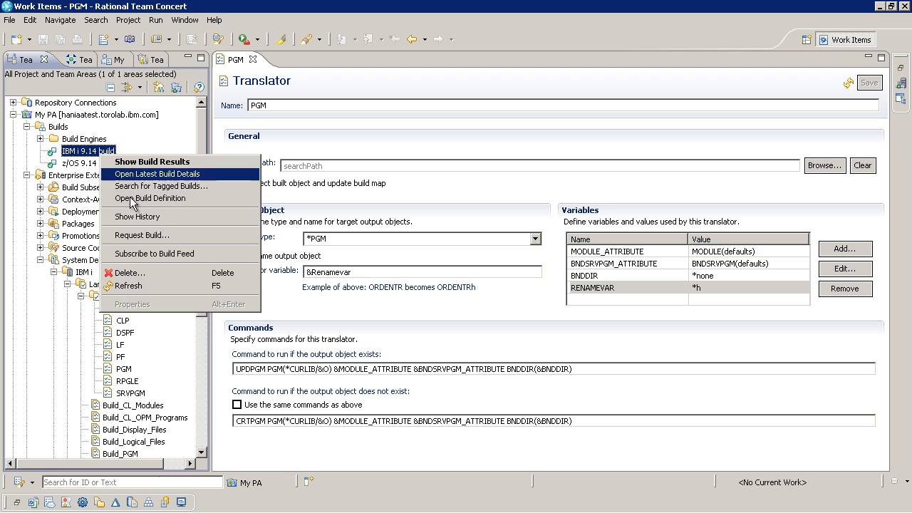
click(148, 236)
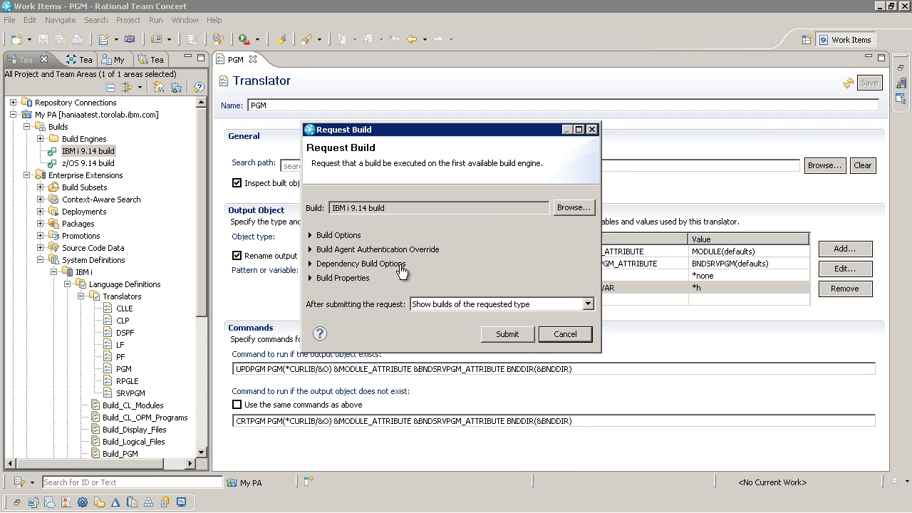
click(508, 335)
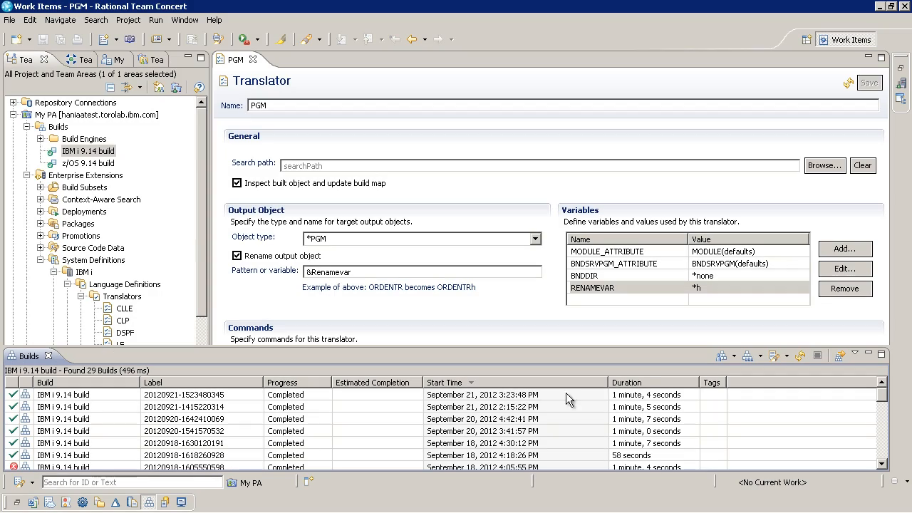
- Open the most recent IBM i 9.14 build's report and examine the output name listed for the MAILLIST program source
click(503, 397)
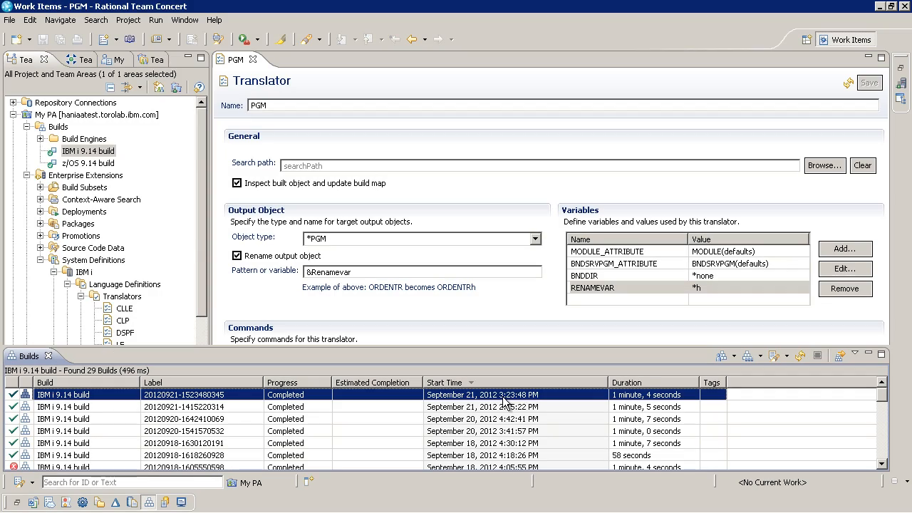
double_click(561, 398)
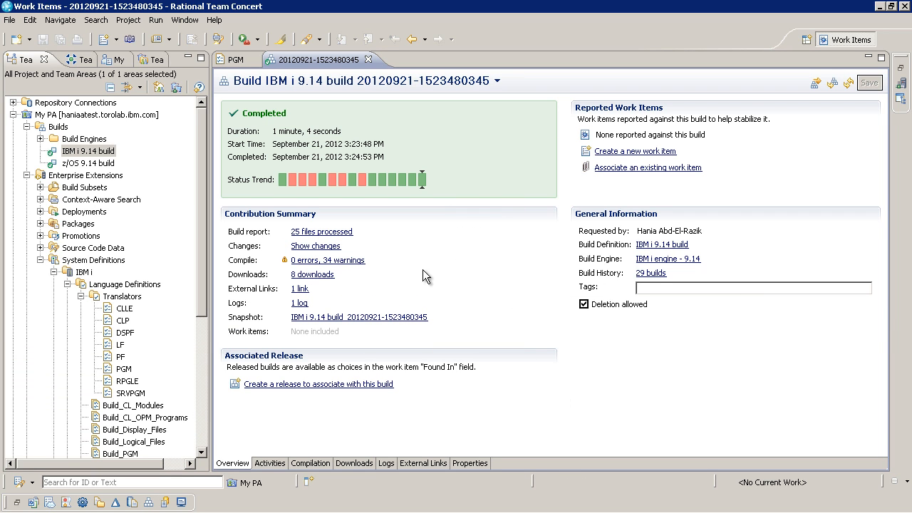
click(330, 235)
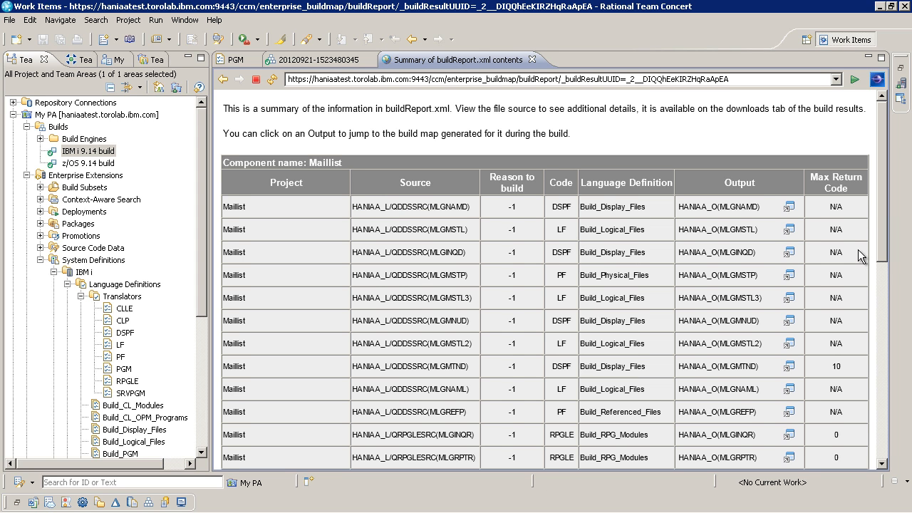
drag(881, 181, 896, 308)
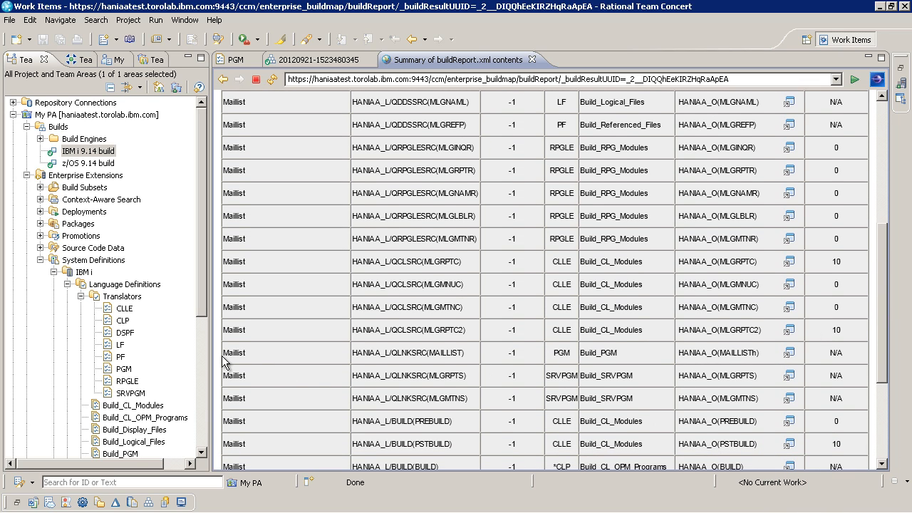
drag(228, 355, 760, 360)
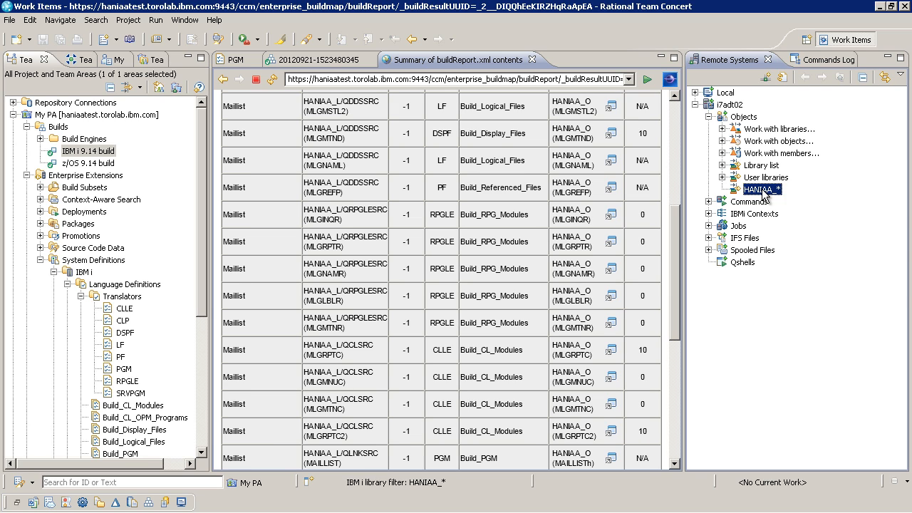
- List the objects of library HANIAA_O under the HANIAA_* filter on the remote system and select the MAILLISTH program
right_click(773, 194)
click(785, 263)
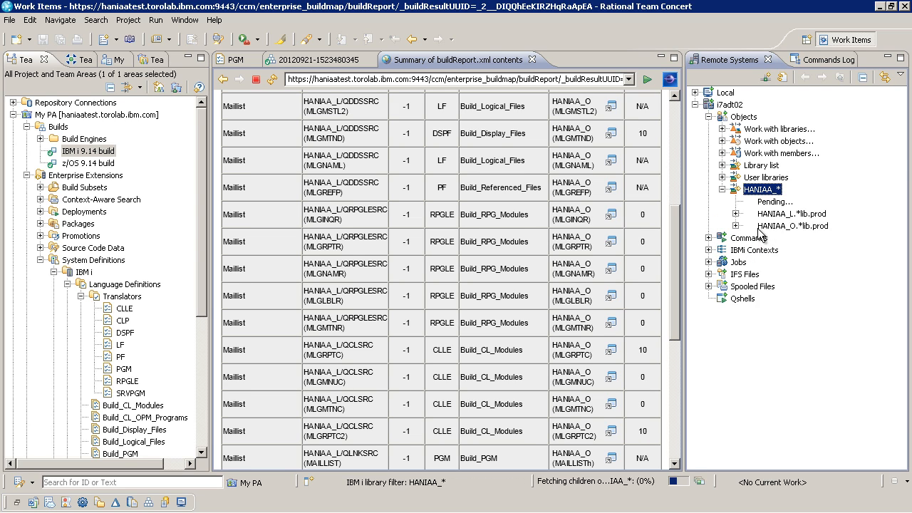
click(737, 213)
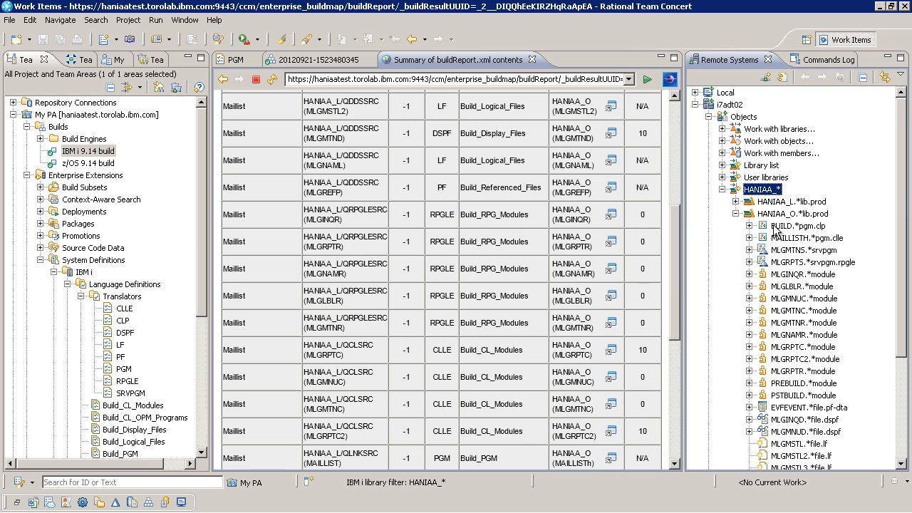
click(791, 240)
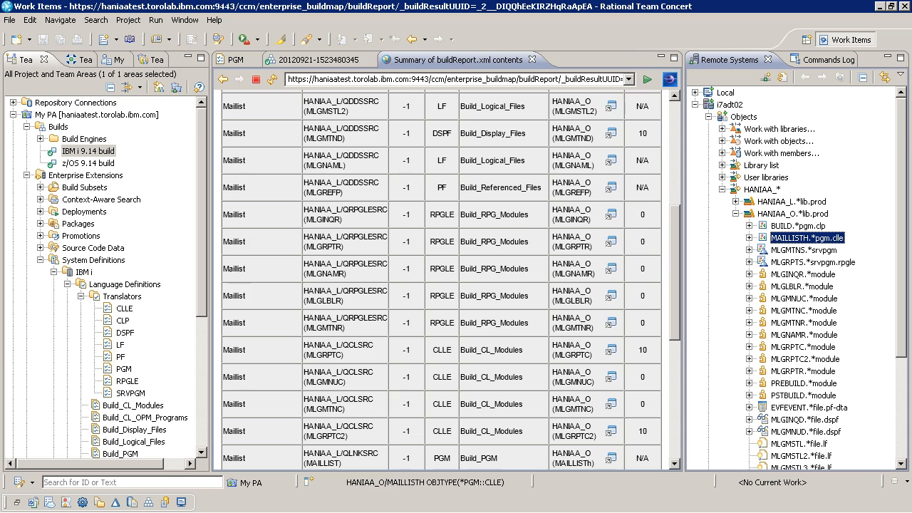
- Close the build report, the build result and the PGM translator
click(531, 59)
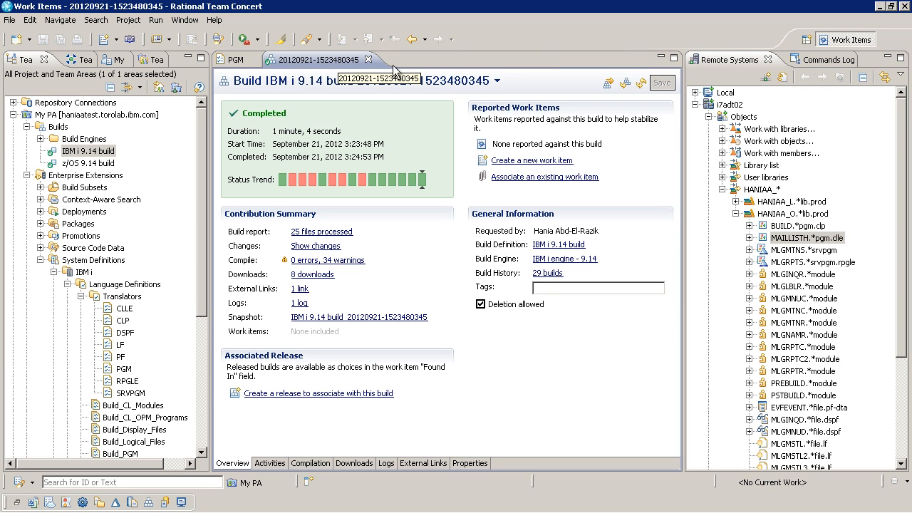
click(368, 59)
click(253, 59)
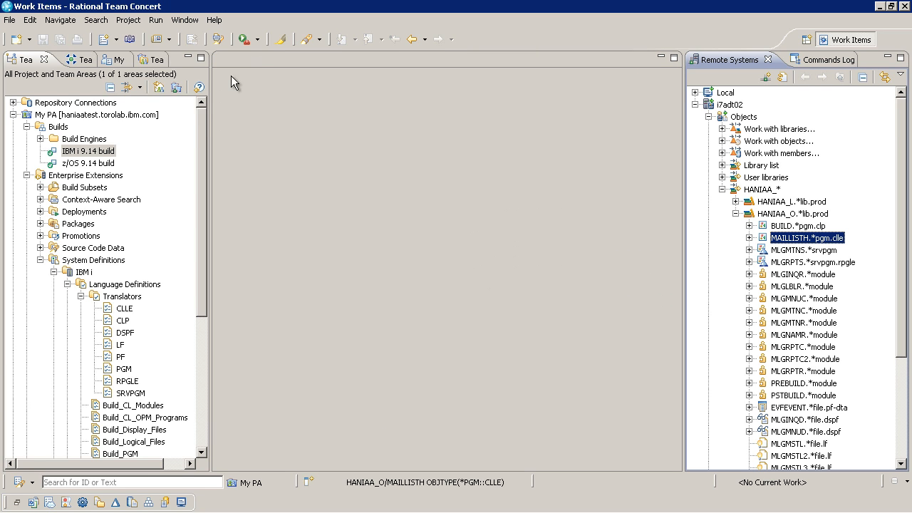
- Open the z/OS translator COBOL compilation (CICS&DB2) from the system definitions and minimize the Remote Systems view
click(53, 271)
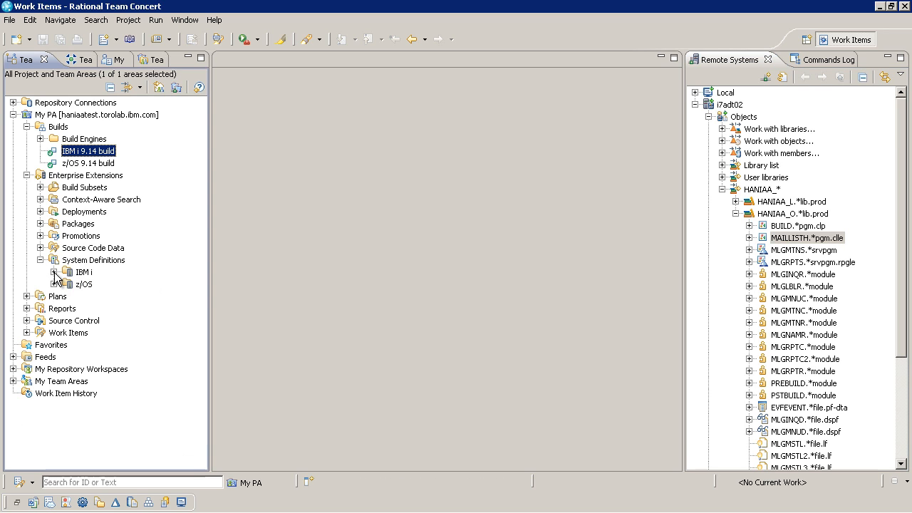
click(72, 285)
click(54, 285)
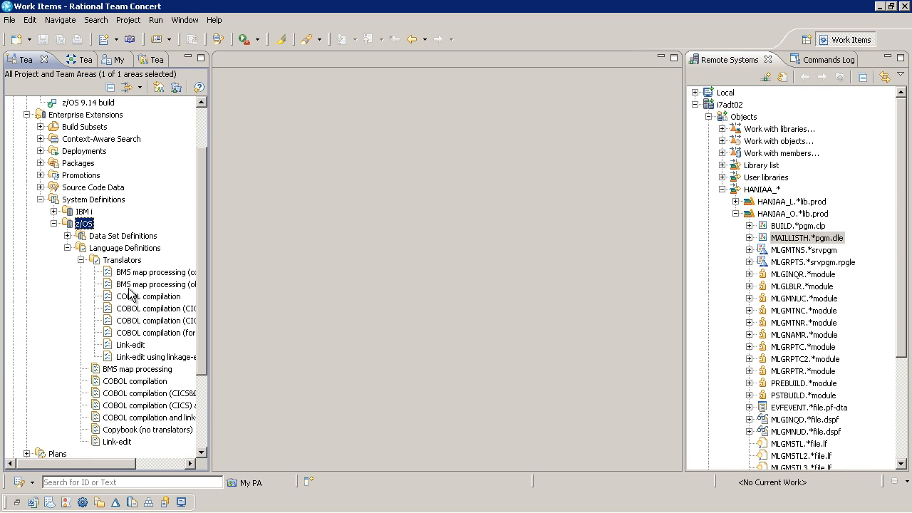
drag(103, 469, 134, 467)
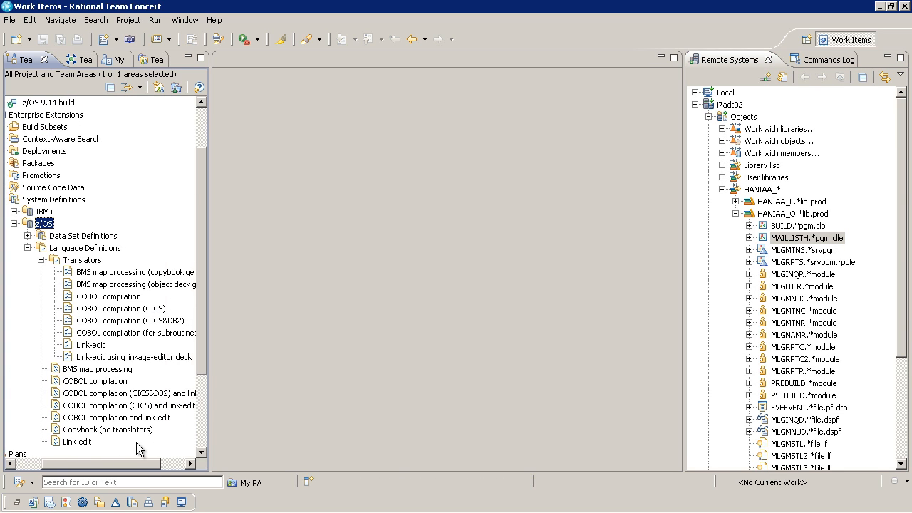
click(155, 322)
double_click(156, 324)
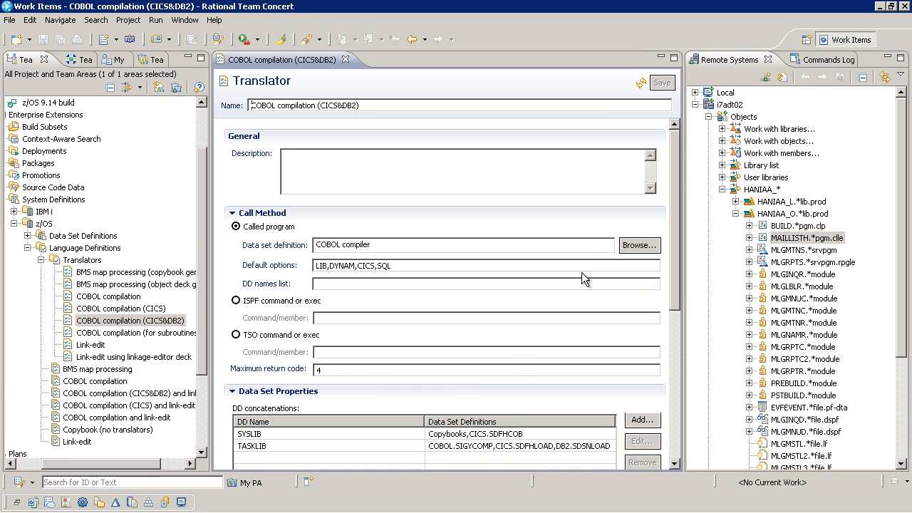
click(888, 57)
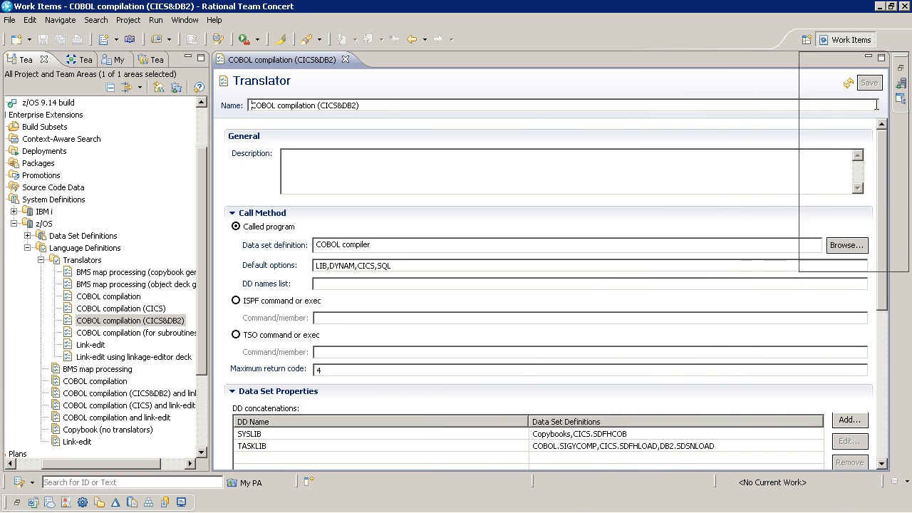
- Edit the DBRMLIB DD allocation so that the pattern *abc is applied to its output member name
scroll(867, 274, down, 6)
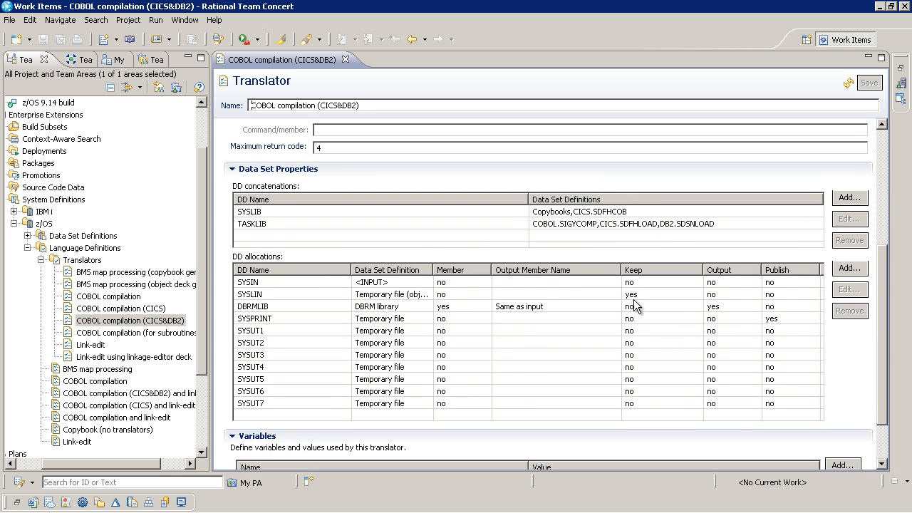
click(558, 272)
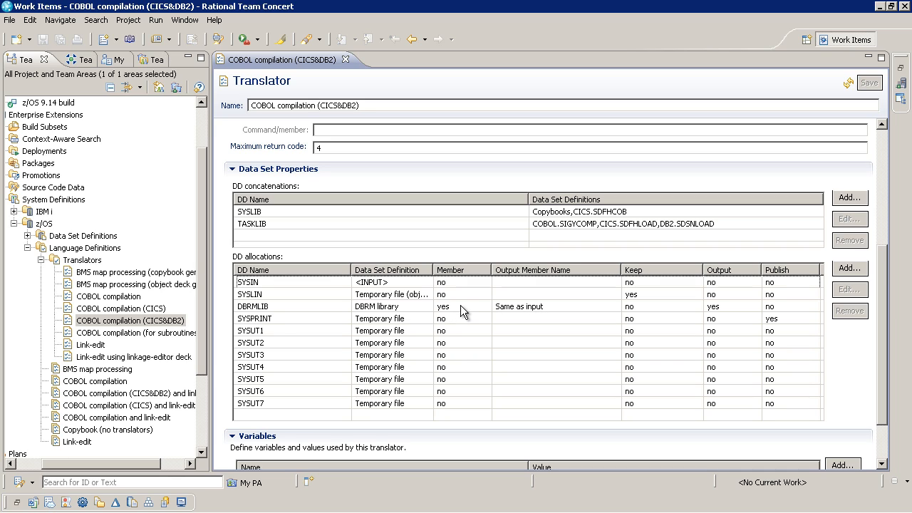
click(550, 310)
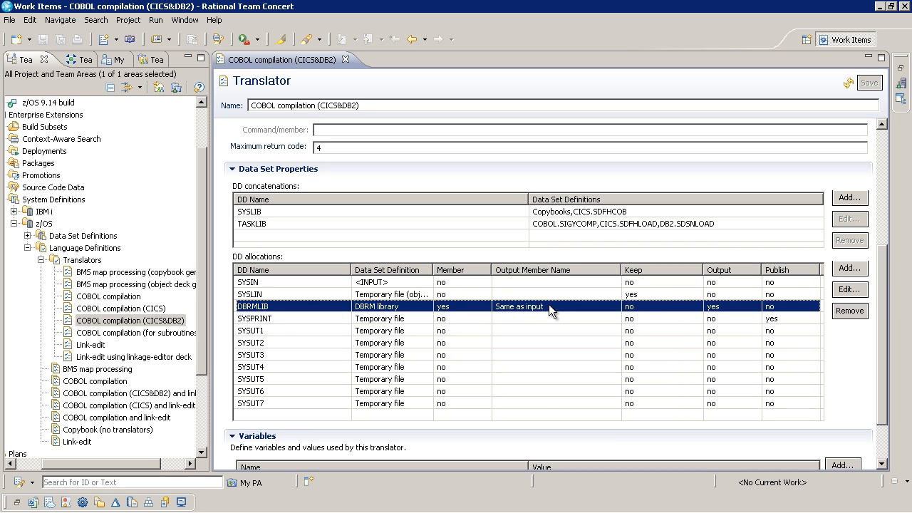
double_click(722, 311)
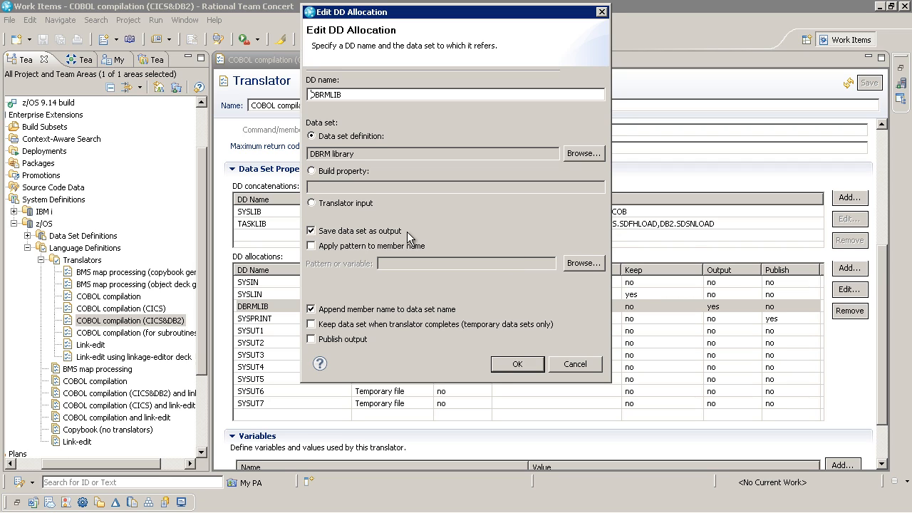
click(310, 246)
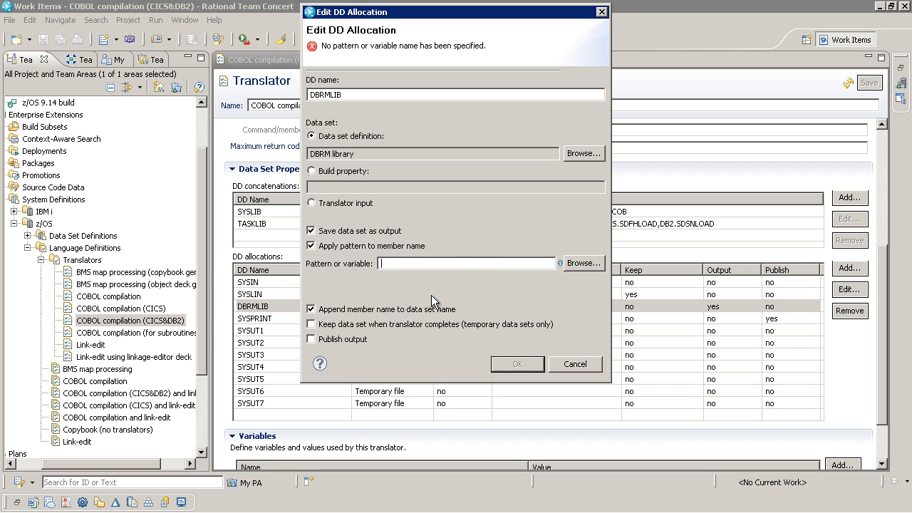
text(*abc)
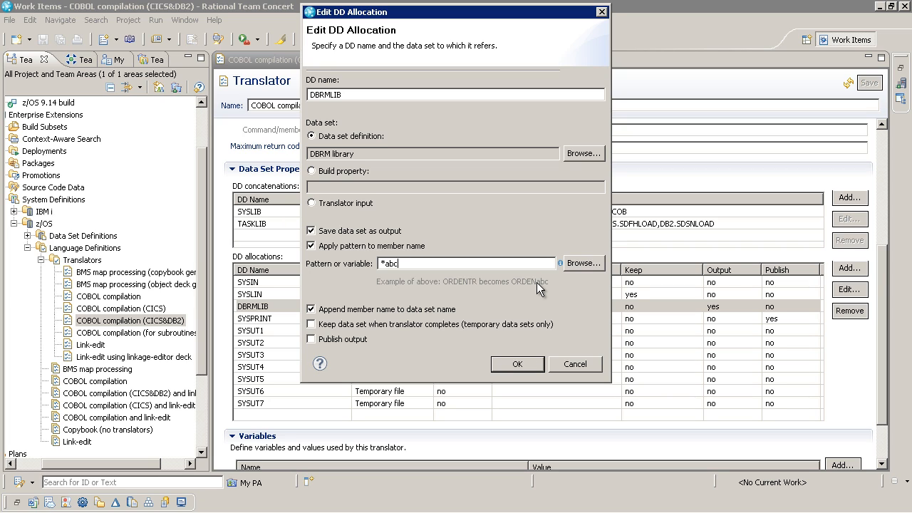
click(519, 365)
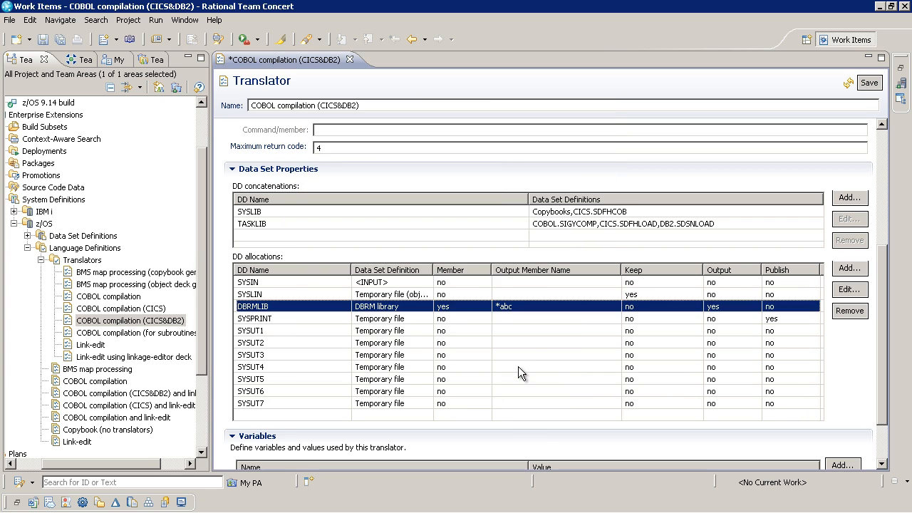
- Save the COBOL compilation (CICS&DB2) translator and submit a request for the z/OS 9.14 build as a preview build
click(869, 82)
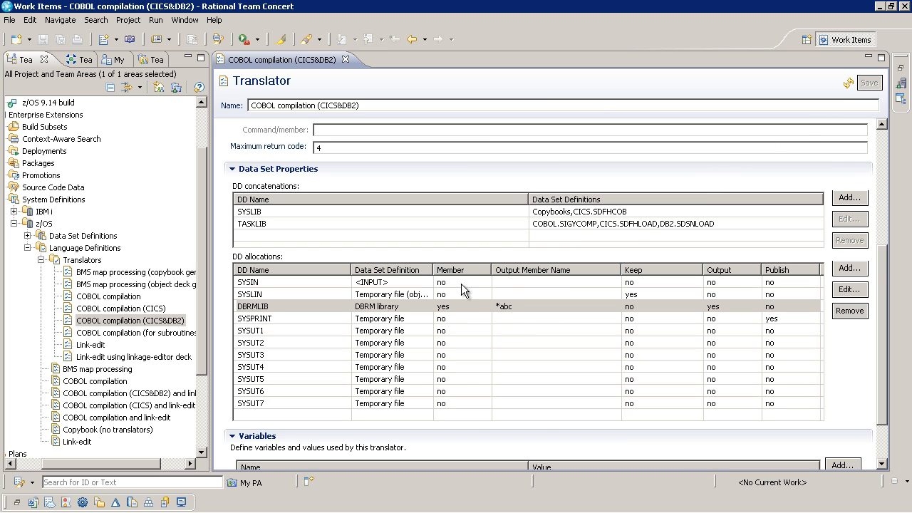
drag(201, 167, 203, 130)
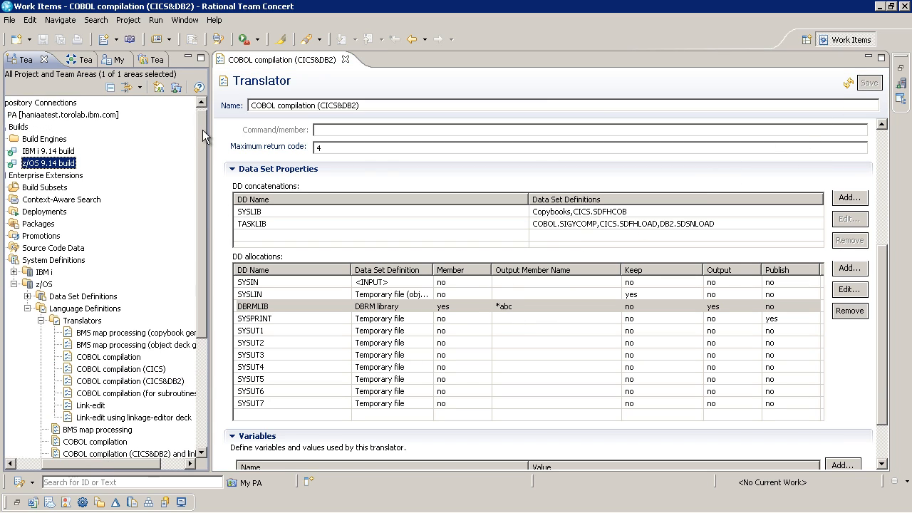
drag(85, 464, 46, 464)
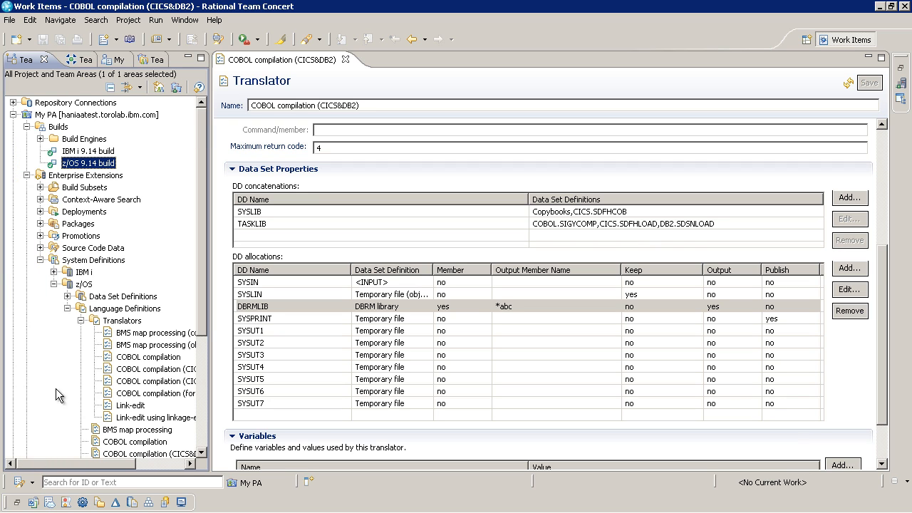
right_click(91, 167)
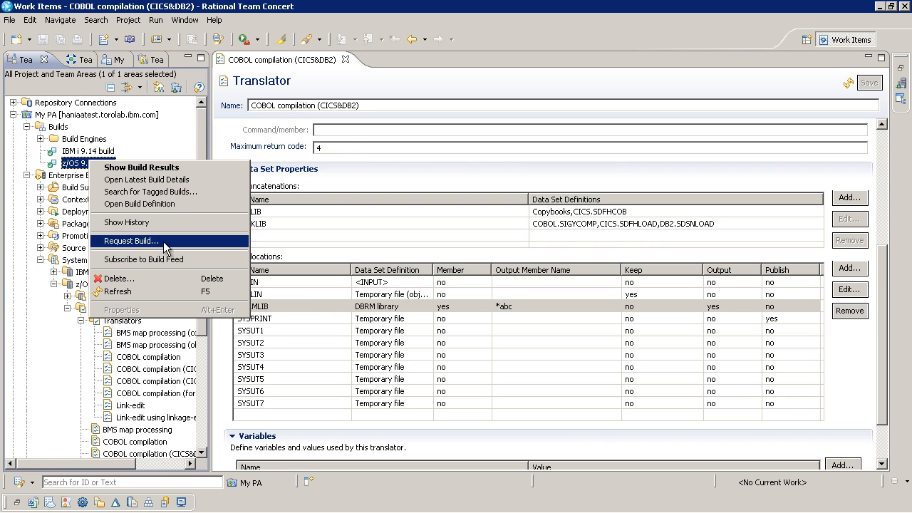
click(143, 243)
drag(432, 133, 399, 41)
click(314, 336)
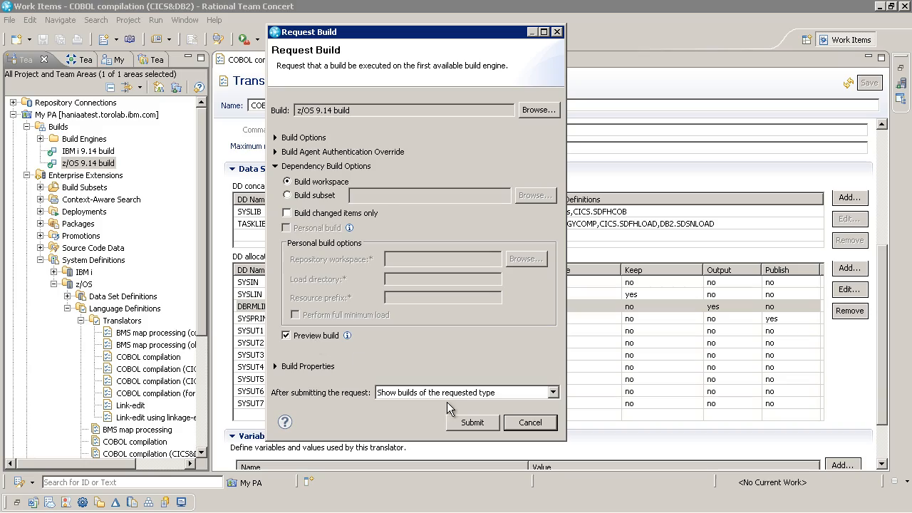
click(473, 424)
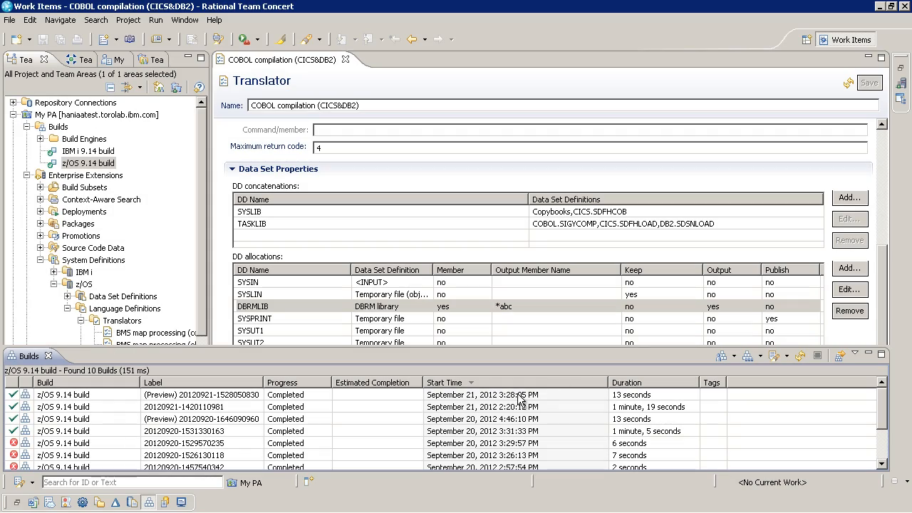
- Open the newest preview result of the z/OS 9.14 build and display its build report of files to be processed
click(515, 396)
double_click(514, 396)
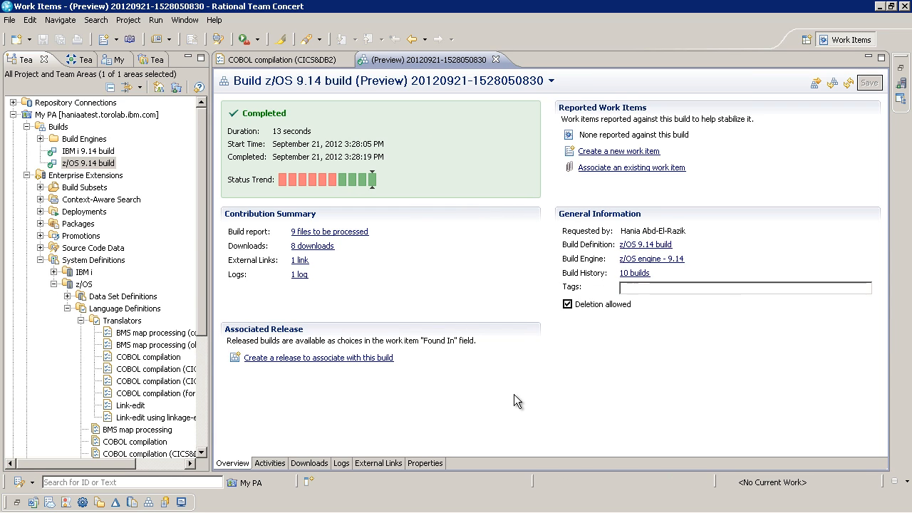
click(329, 232)
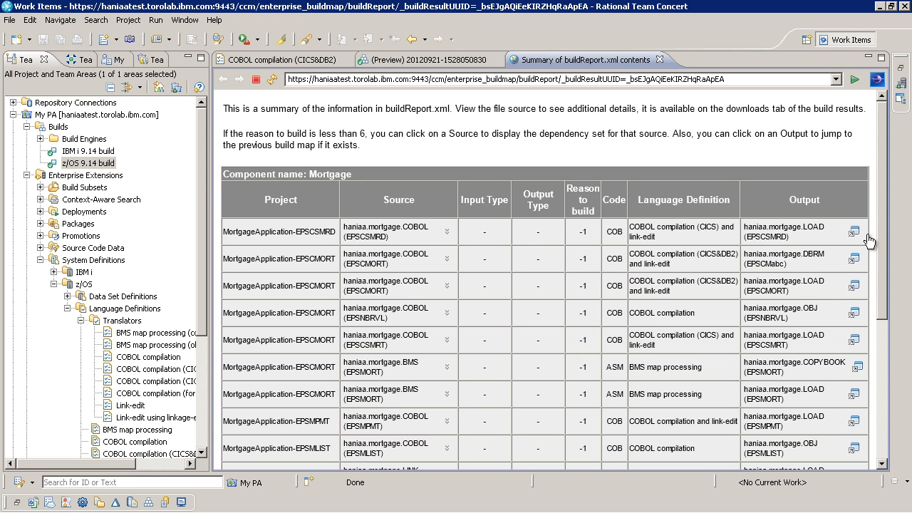